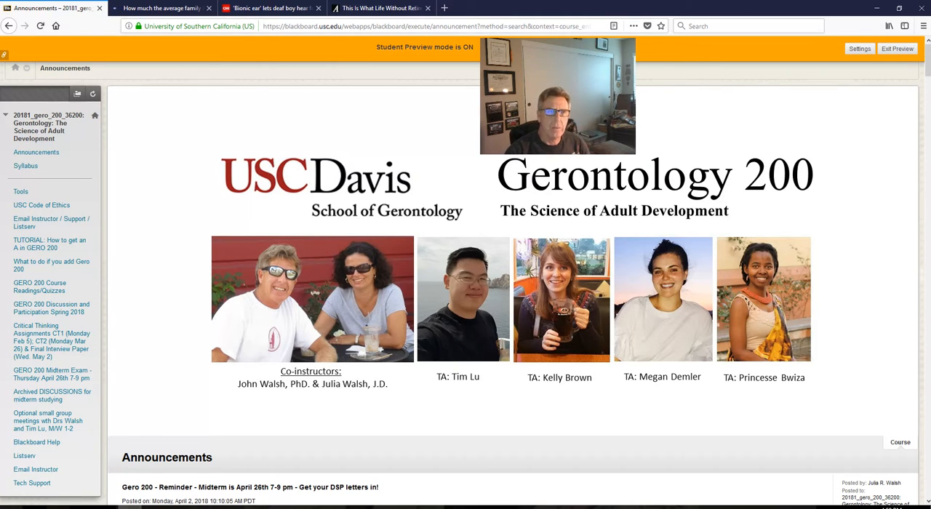
- Go to the GERO 200 Course Readings/Quizzes list from the sidebar
{"action": "left_click", "coordinate": [40, 287]}
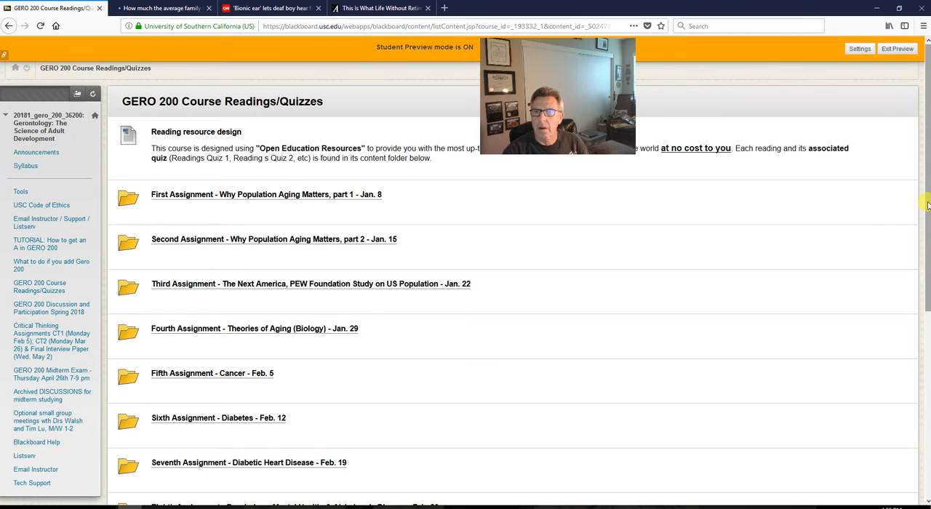
{"action": "left_click_drag", "start_coordinate": [925, 202], "coordinate": [917, 360]}
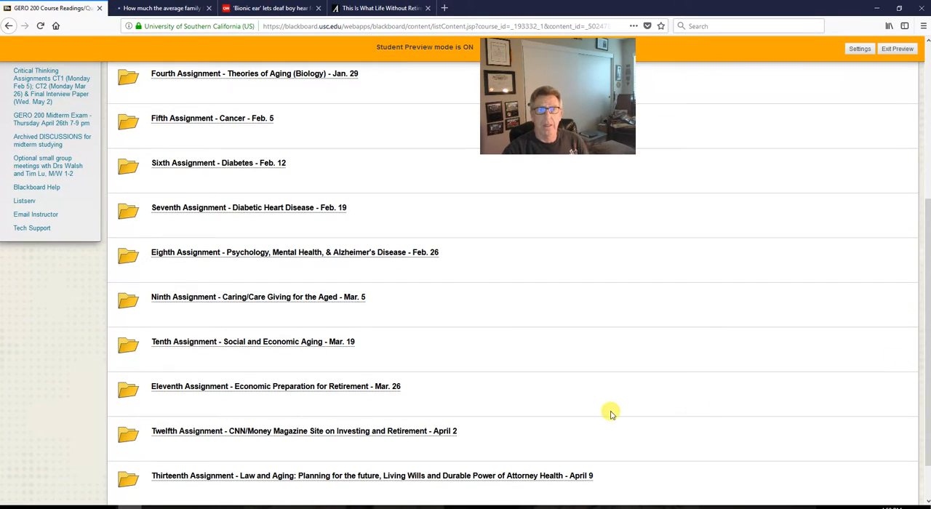
{"action": "left_click", "coordinate": [274, 390]}
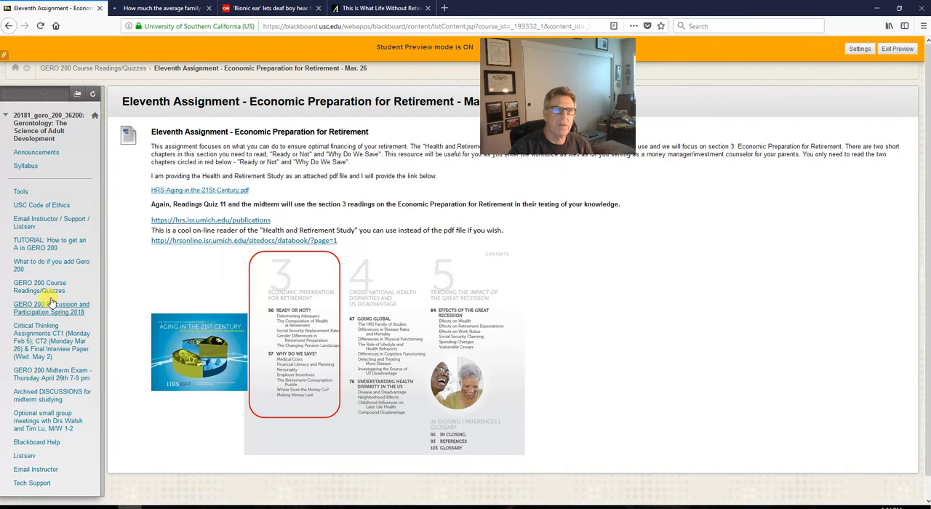
- Go to the GERO 200 Discussion and Participation Spring 2018 board
{"action": "left_click", "coordinate": [65, 309]}
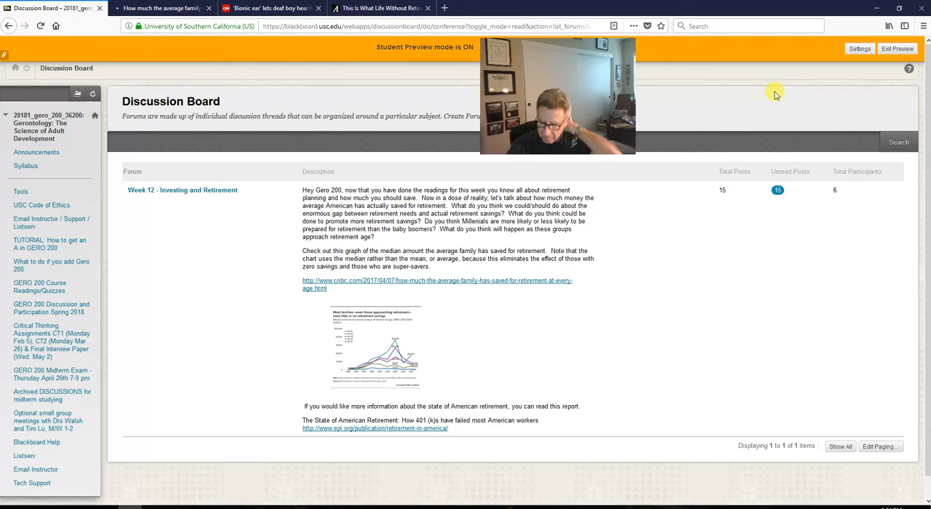
- Switch to the CNBC retirement savings article and pause its autoplaying top video
{"action": "left_click", "coordinate": [162, 8]}
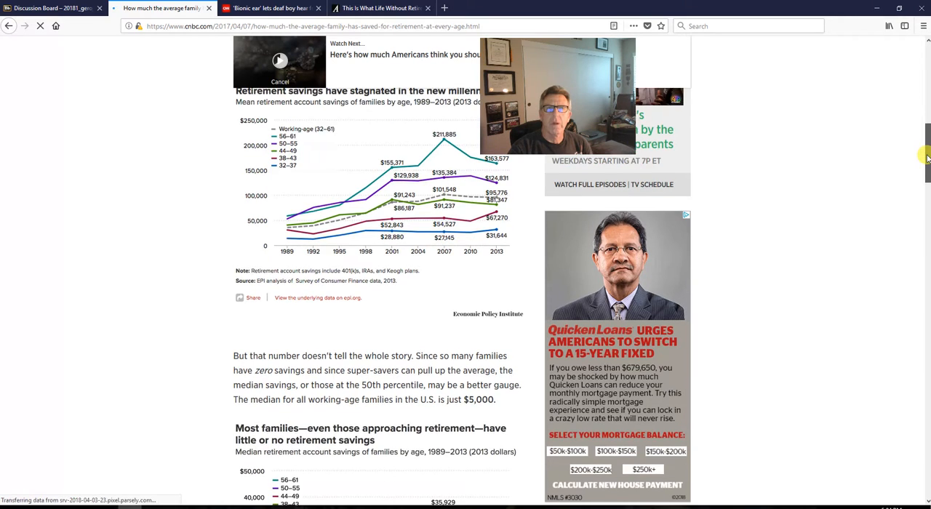
{"action": "left_click_drag", "start_coordinate": [928, 152], "coordinate": [928, 138]}
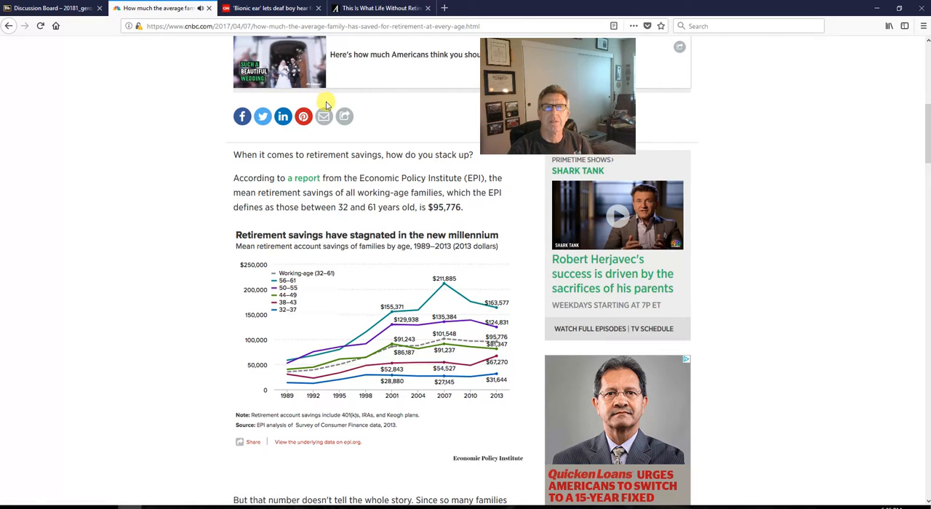
{"action": "mouse_move", "coordinate": [280, 63]}
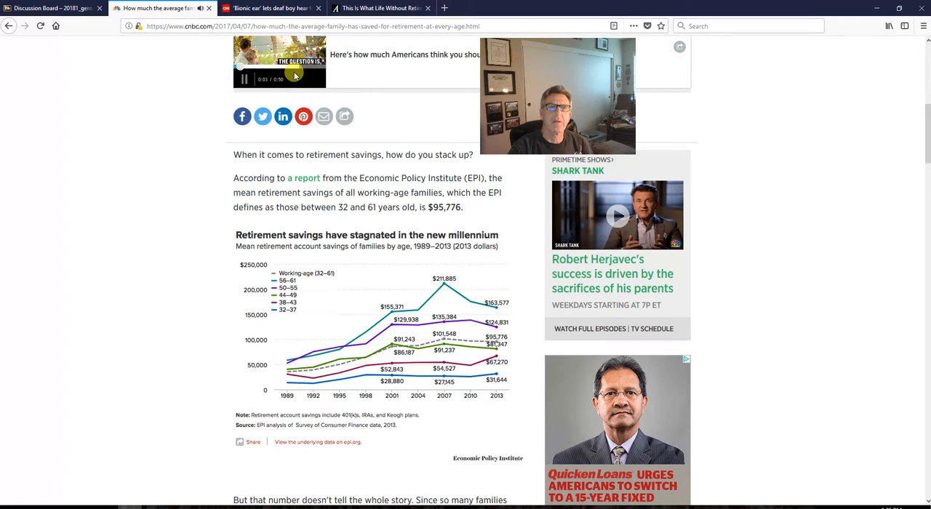
{"action": "left_click", "coordinate": [244, 79]}
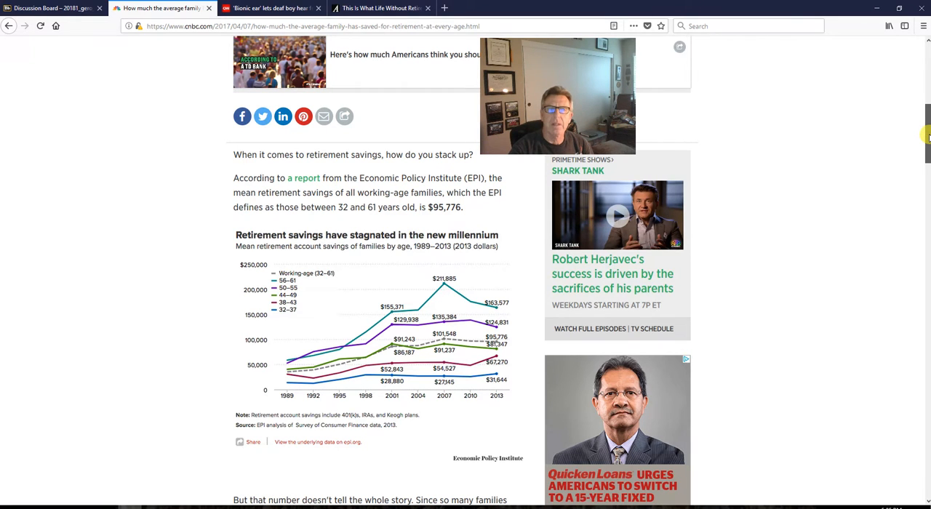
{"action": "left_click_drag", "start_coordinate": [927, 137], "coordinate": [927, 188]}
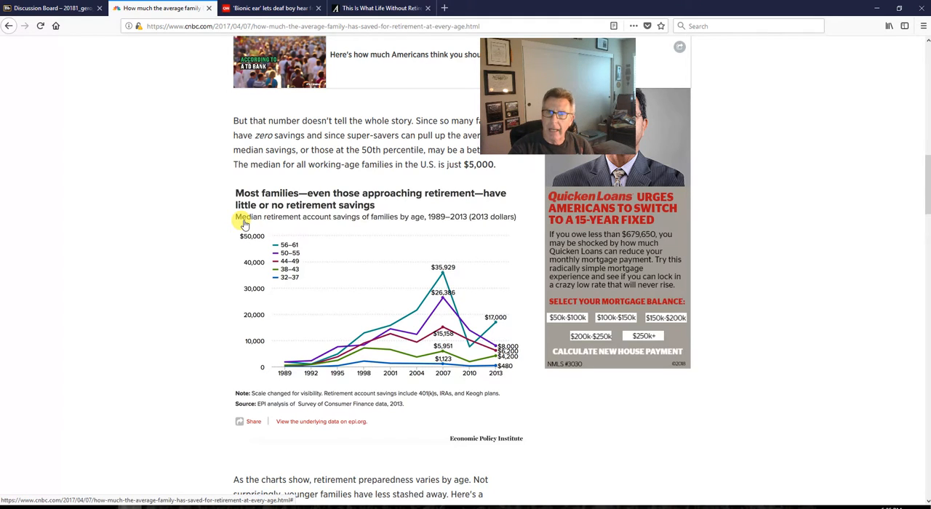
{"action": "left_click_drag", "start_coordinate": [610, 79], "coordinate": [666, 115]}
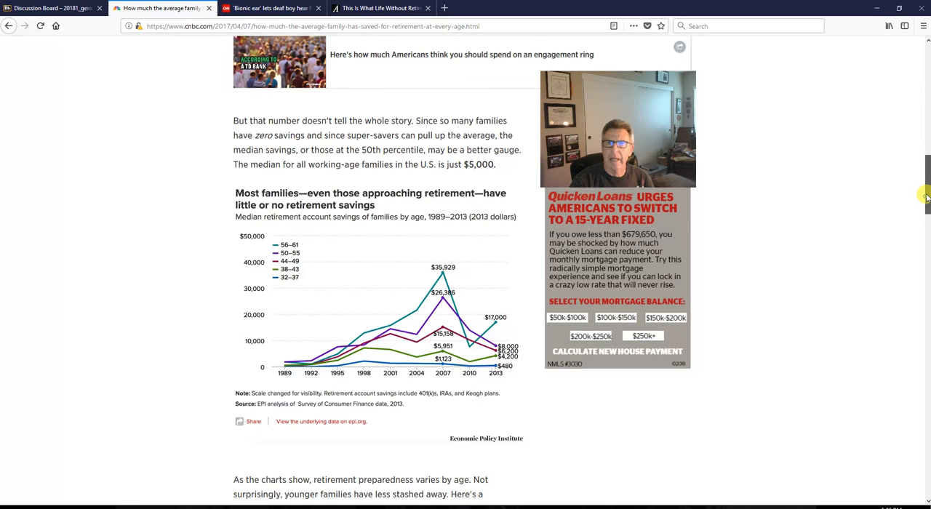
{"action": "left_click_drag", "start_coordinate": [925, 197], "coordinate": [922, 85]}
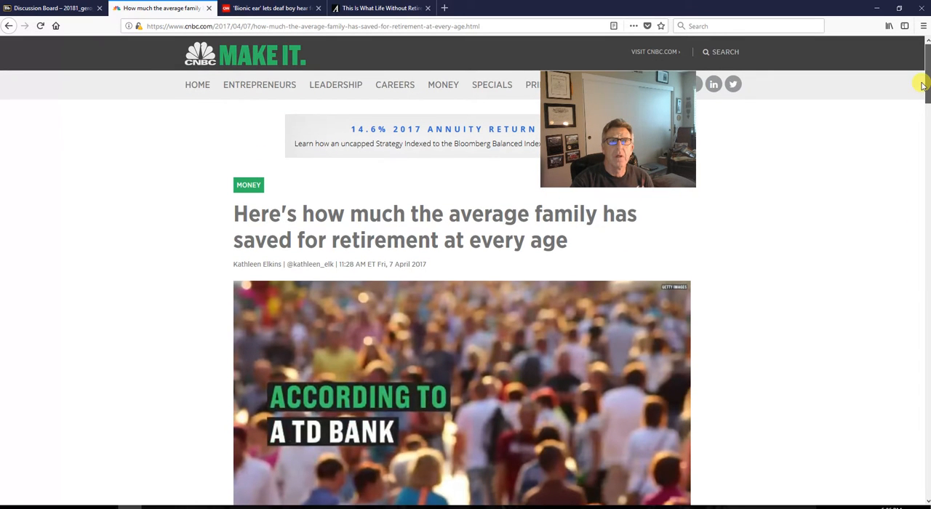
- Switch to The Atlantic retirement article and scroll to the start of its body
{"action": "left_click", "coordinate": [352, 7]}
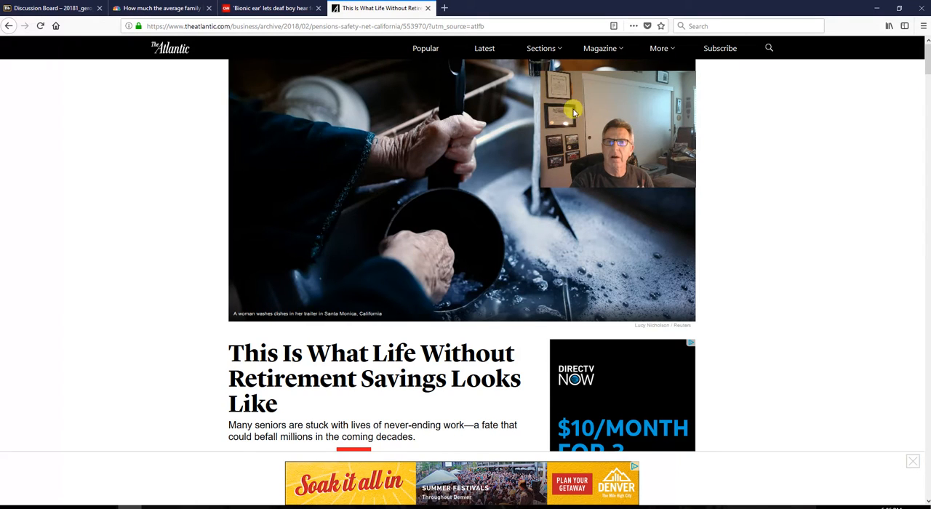
{"action": "mouse_move", "coordinate": [564, 109]}
{"action": "left_mouse_down"}
{"action": "mouse_move", "coordinate": [735, 114]}
{"action": "mouse_move", "coordinate": [730, 103]}
{"action": "left_mouse_up"}
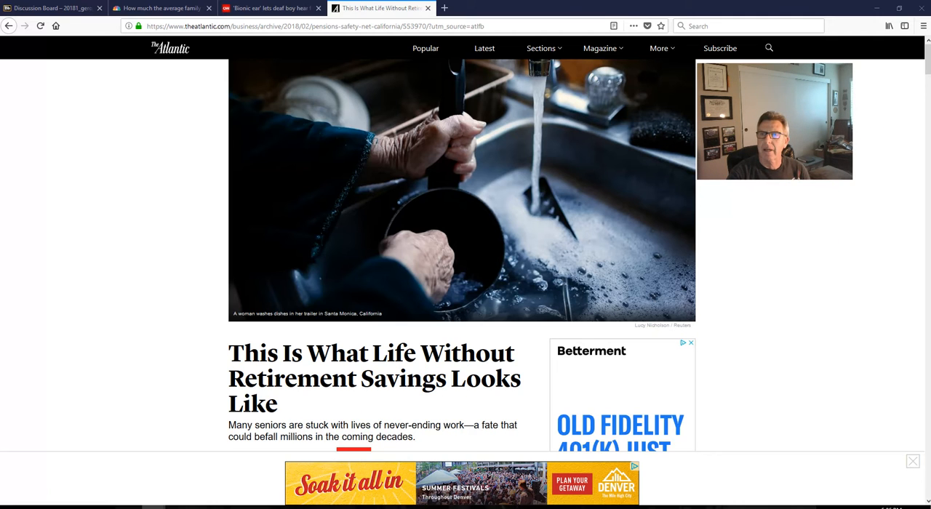
{"action": "left_click_drag", "start_coordinate": [928, 62], "coordinate": [927, 98]}
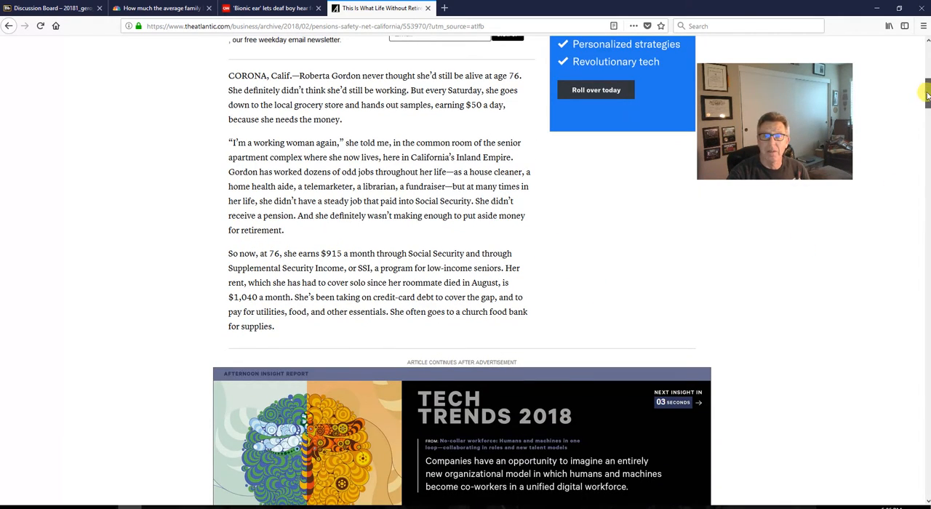
{"action": "left_click_drag", "start_coordinate": [927, 94], "coordinate": [927, 116]}
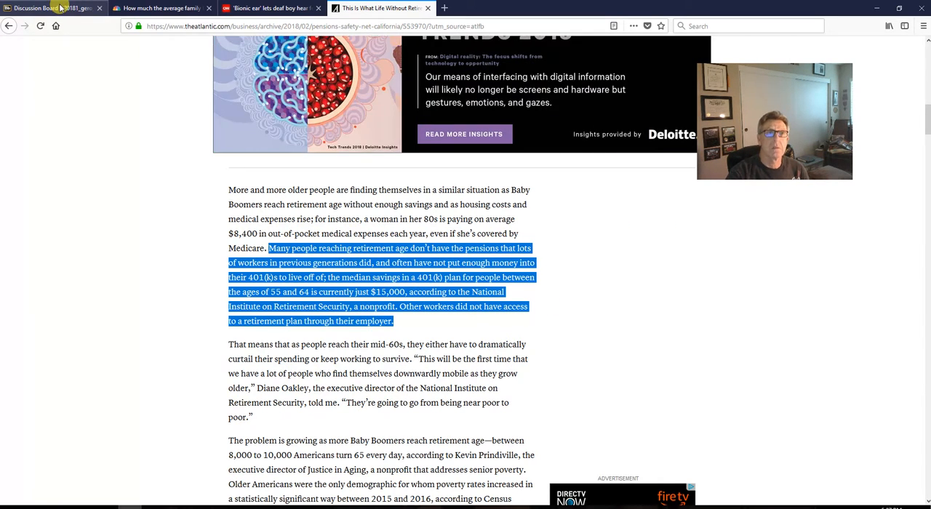
- Return to the Blackboard Discussion Board tab after reviewing the 401(k) passage
{"action": "left_click", "coordinate": [62, 7]}
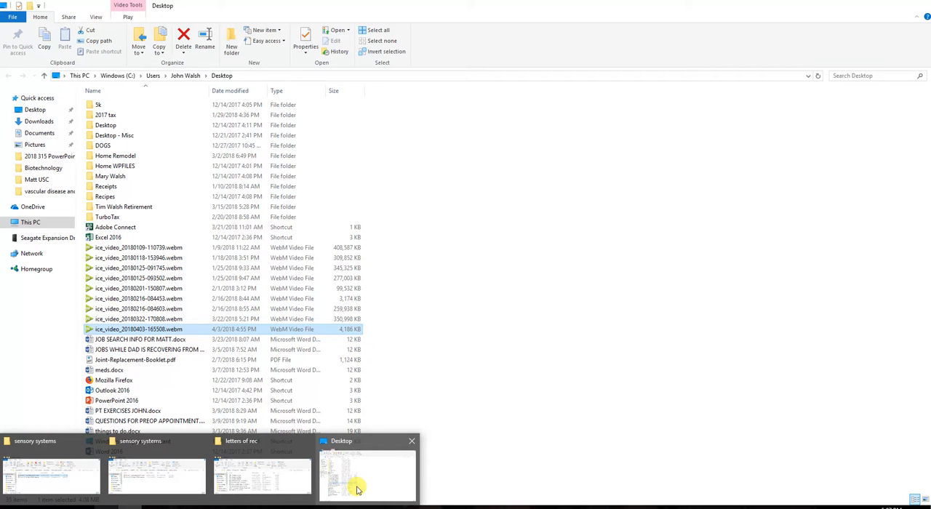
- Navigate from the Desktop window through Home WPFILES and COURSES into the 200 course folder
{"action": "left_click", "coordinate": [357, 481]}
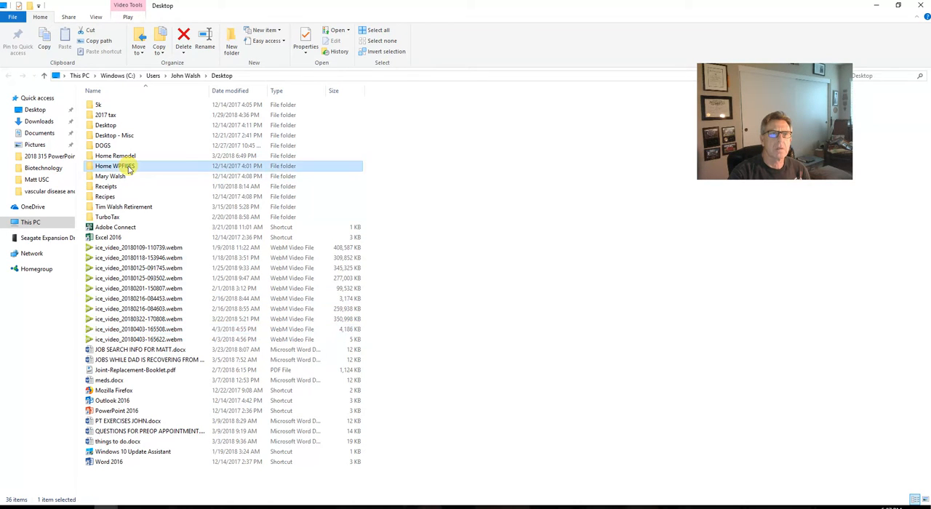
{"action": "double_click", "coordinate": [130, 169]}
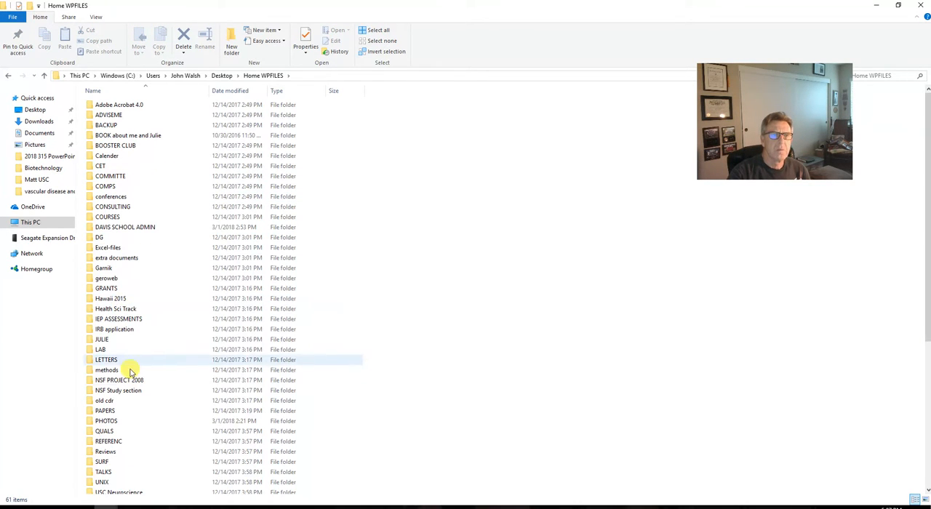
{"action": "double_click", "coordinate": [108, 216]}
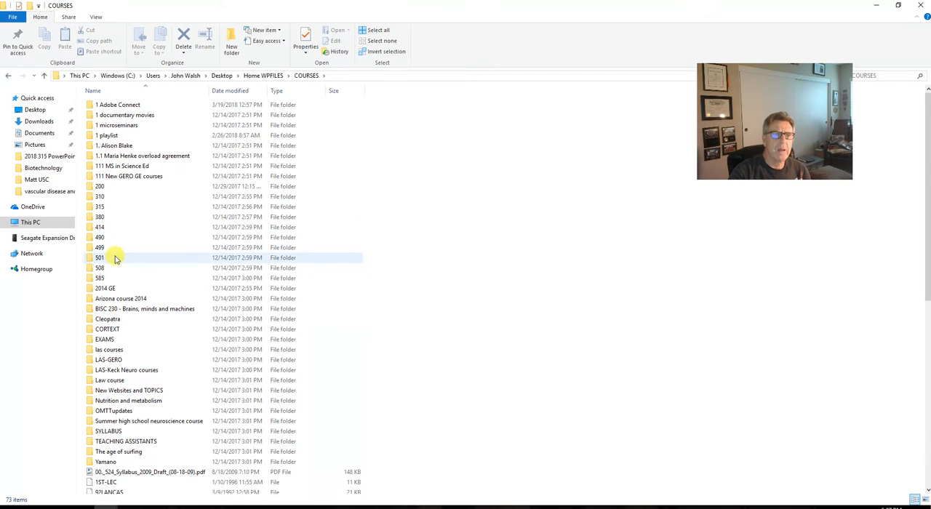
{"action": "double_click", "coordinate": [107, 189]}
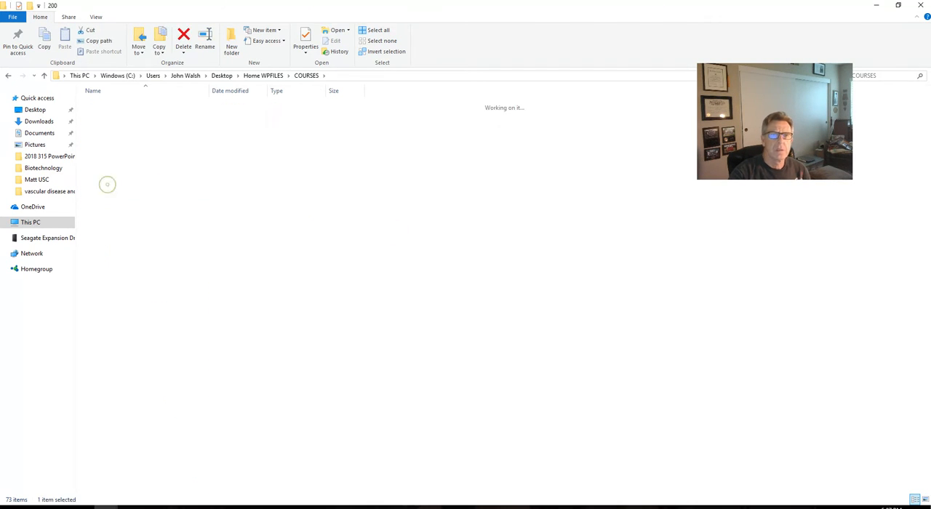
{"action": "left_click_drag", "start_coordinate": [928, 189], "coordinate": [927, 215]}
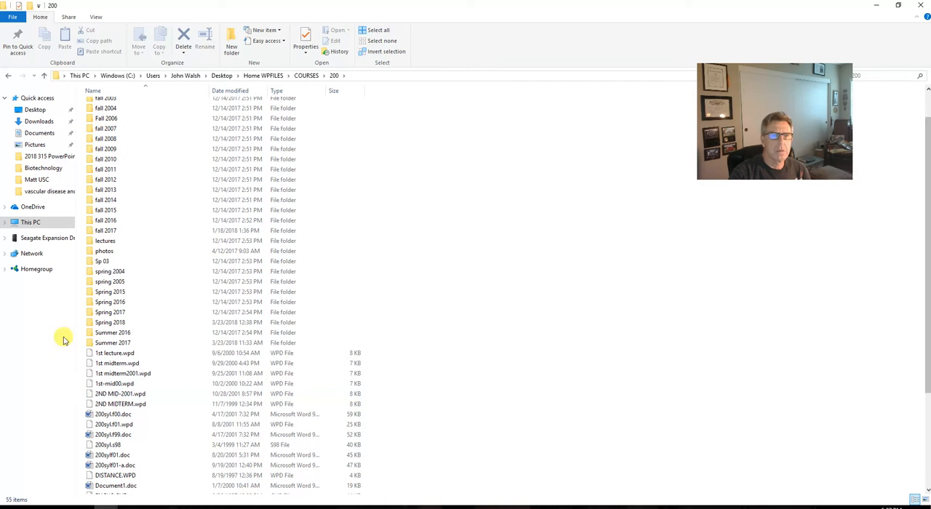
- Continue into Spring 2018, Discussion updates s2018, then the Financial Planning folder
{"action": "double_click", "coordinate": [110, 322]}
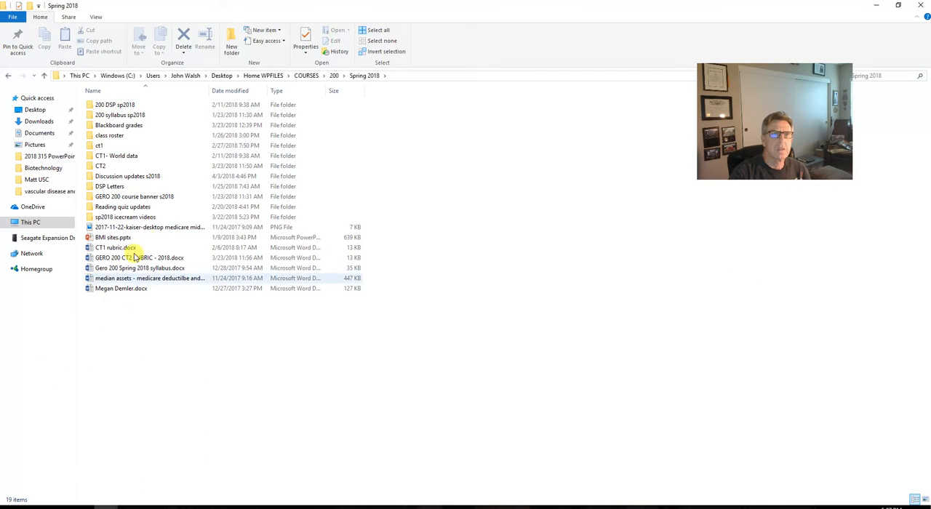
{"action": "double_click", "coordinate": [132, 177]}
{"action": "double_click", "coordinate": [115, 106]}
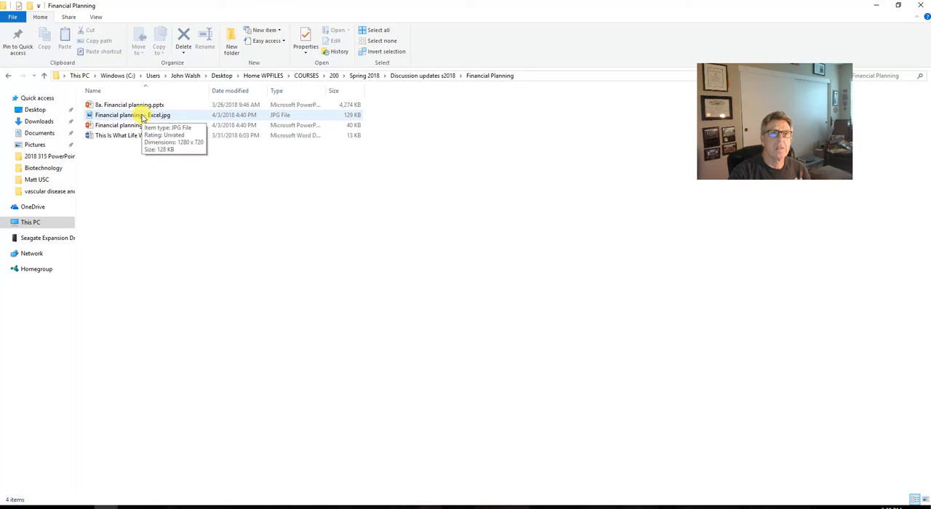
- View the Financial planning - Excel.jpg image in Photos and adjust its position
{"action": "double_click", "coordinate": [139, 118]}
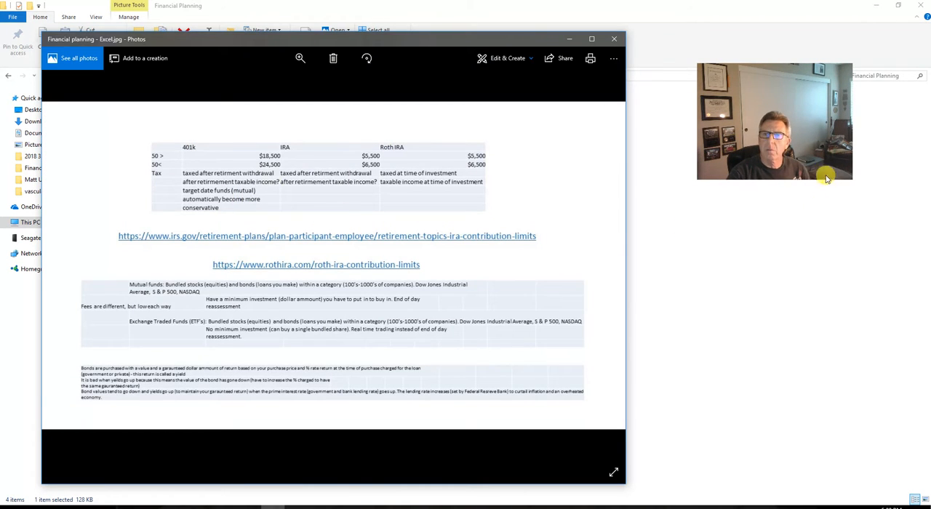
{"action": "left_click_drag", "start_coordinate": [827, 178], "coordinate": [682, 228]}
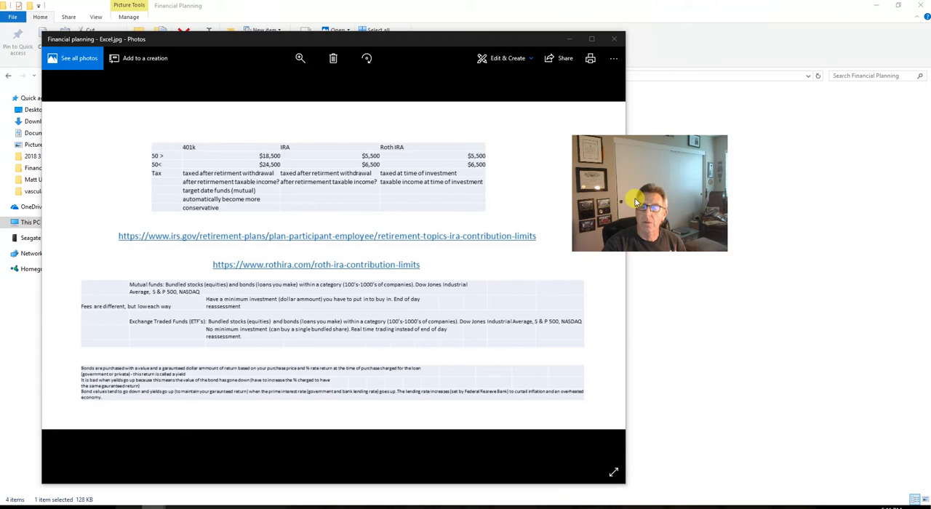
- Nudge the Financial planning image view before switching back to the Blackboard Discussion Board
{"action": "left_click_drag", "start_coordinate": [635, 199], "coordinate": [621, 185]}
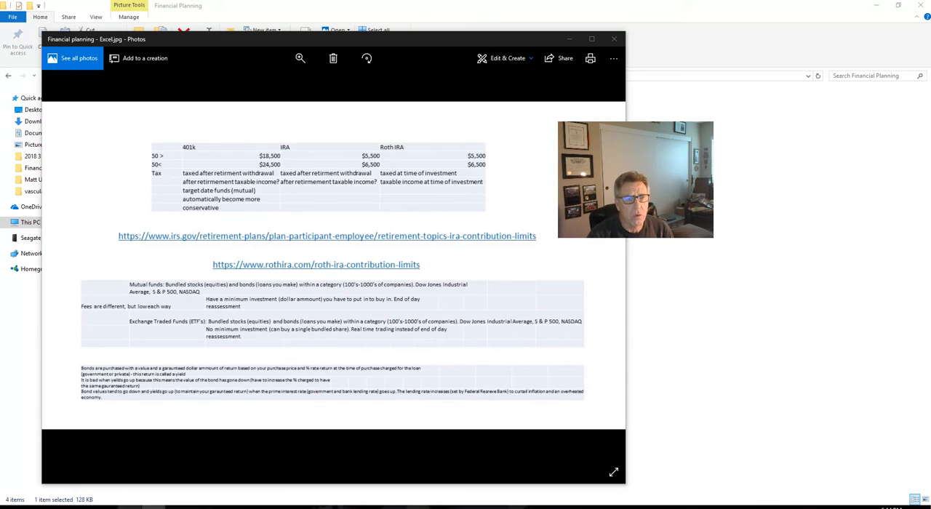
{"action": "key", "text": "alt+Tab"}
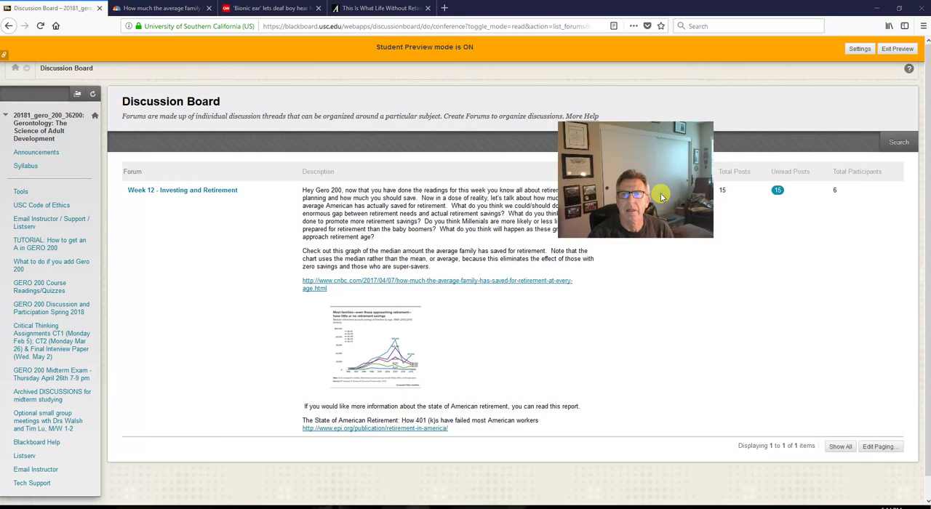
{"action": "left_click_drag", "start_coordinate": [661, 196], "coordinate": [742, 322]}
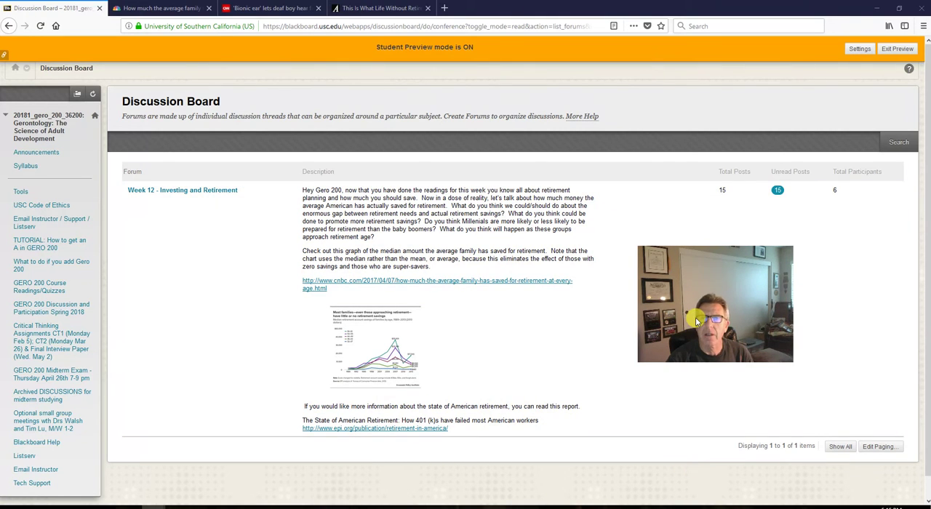
{"action": "left_click_drag", "start_coordinate": [695, 317], "coordinate": [675, 286]}
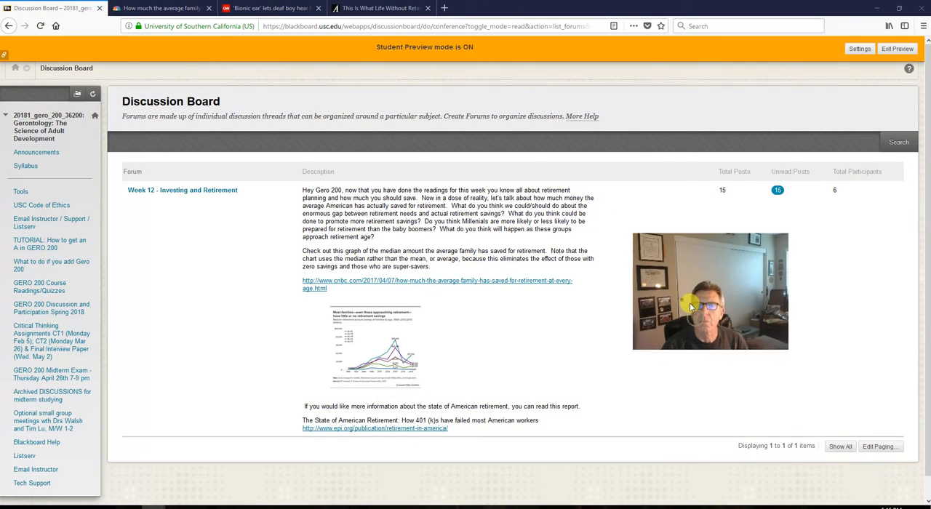